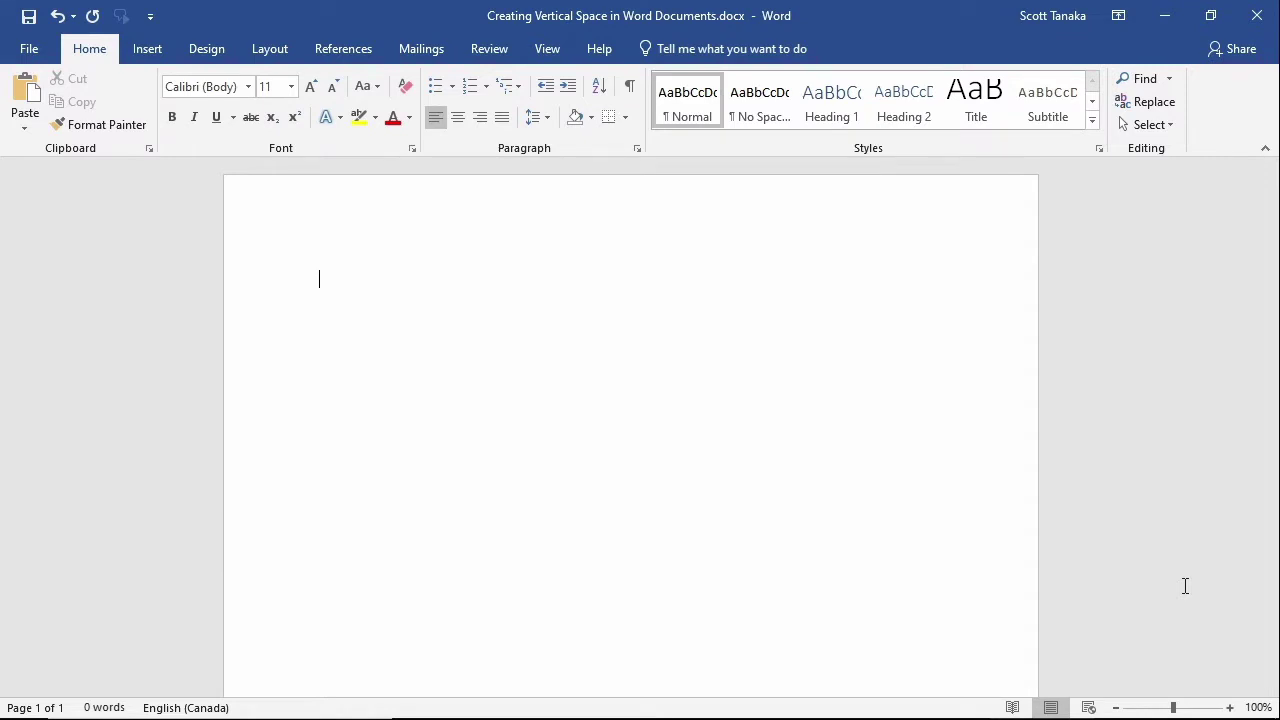
Add an empty line on the blank page, delete it, then undo the deletion.
{"action": "key", "text": "Return"}
{"action": "key", "text": "shift+Up"}
{"action": "key", "text": "shift+Up"}
{"action": "key", "text": "shift+Up"}
{"action": "key", "text": "shift+Up"}
{"action": "key", "text": "shift+Up"}
{"action": "key", "text": "shift+Up"}
{"action": "key", "text": "shift+Up"}
{"action": "key", "text": "Delete"}
{"action": "key", "text": "ctrl+z"}
Paste the Lorem ipsum text and start a new paragraph reading 'Vestibulum sit amet'.
{"action": "type", "text": "Lorem ipsum dolor sit amet, consectetur adipiscing elit. Pellentesque dapibus tristique risus, quis pulvinar sapien. Cras tristique est sed elit dignissim volutpat. Praesent tempus rutrum orci ut bibendum. Vestibulum vel urna et urna sollicitudin accumsan pharetra id ex. Aenean eu odio finibus, consectetur enim at, condimentum nibh. Sed tristique in ipsum eu ultricies. Suspendisse nec auctor erat. Nulla facilisi. Nam id molestie tortor. Sed vitae laoreet est, auctor efficitur odio. Quisque quis velit venenatis arcu tempus condimentum. Phasellus sed imperdiet turpis."}
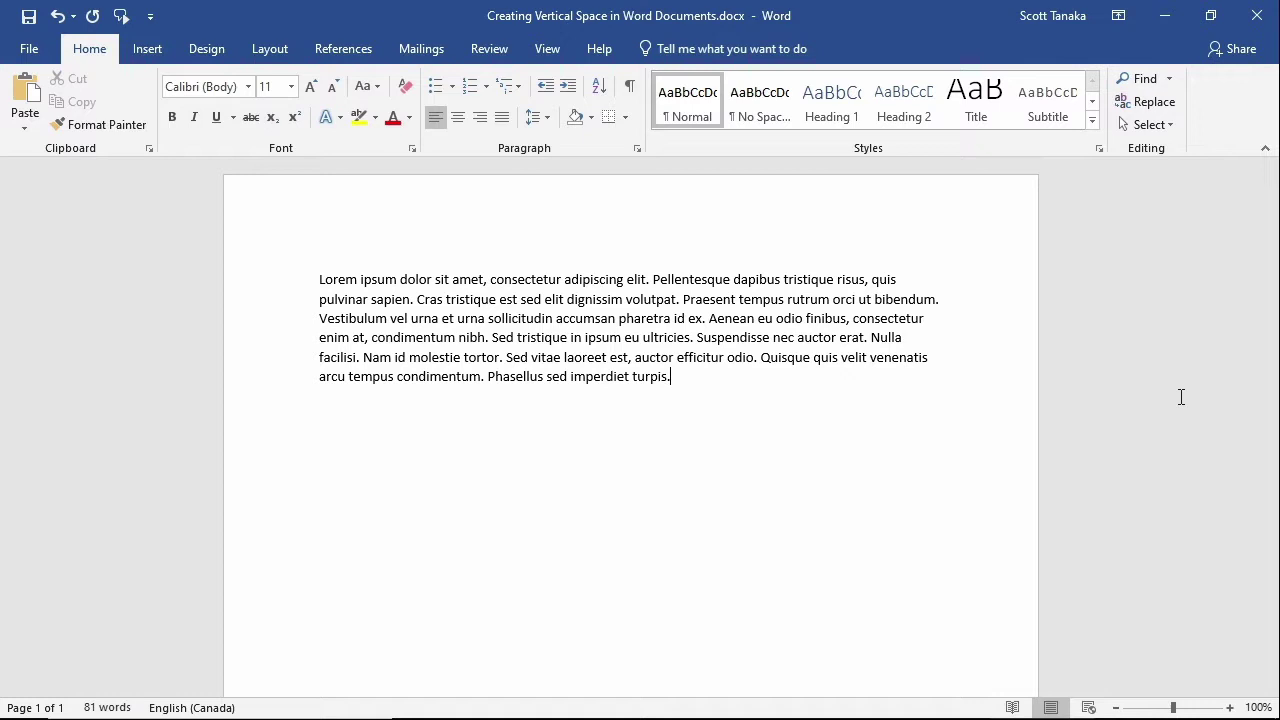
{"action": "key", "text": "Return"}
{"action": "type", "text": "Vestibulum sit amet"}
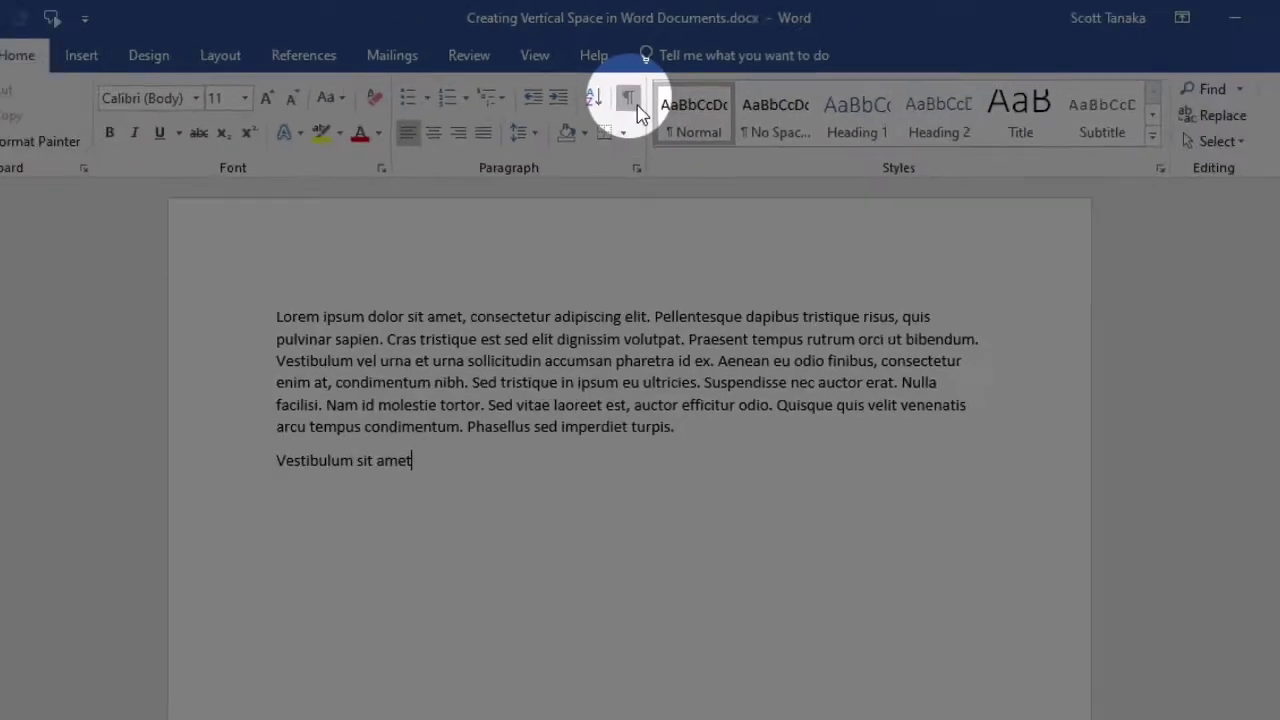
With formatting marks shown, type 'Hello' and 'Please like this video!' as separate paragraphs, plus two empty ones.
{"action": "left_click", "coordinate": [620, 172]}
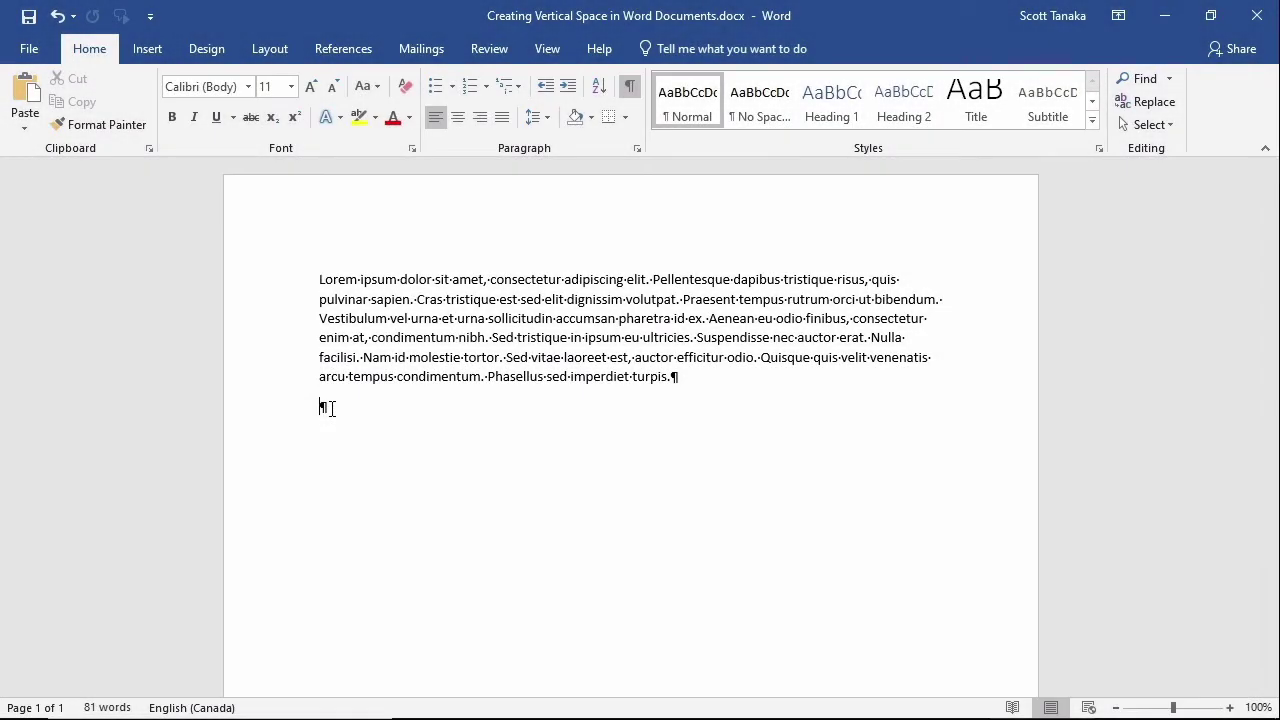
{"action": "type", "text": "Hello"}
{"action": "key", "text": "Return"}
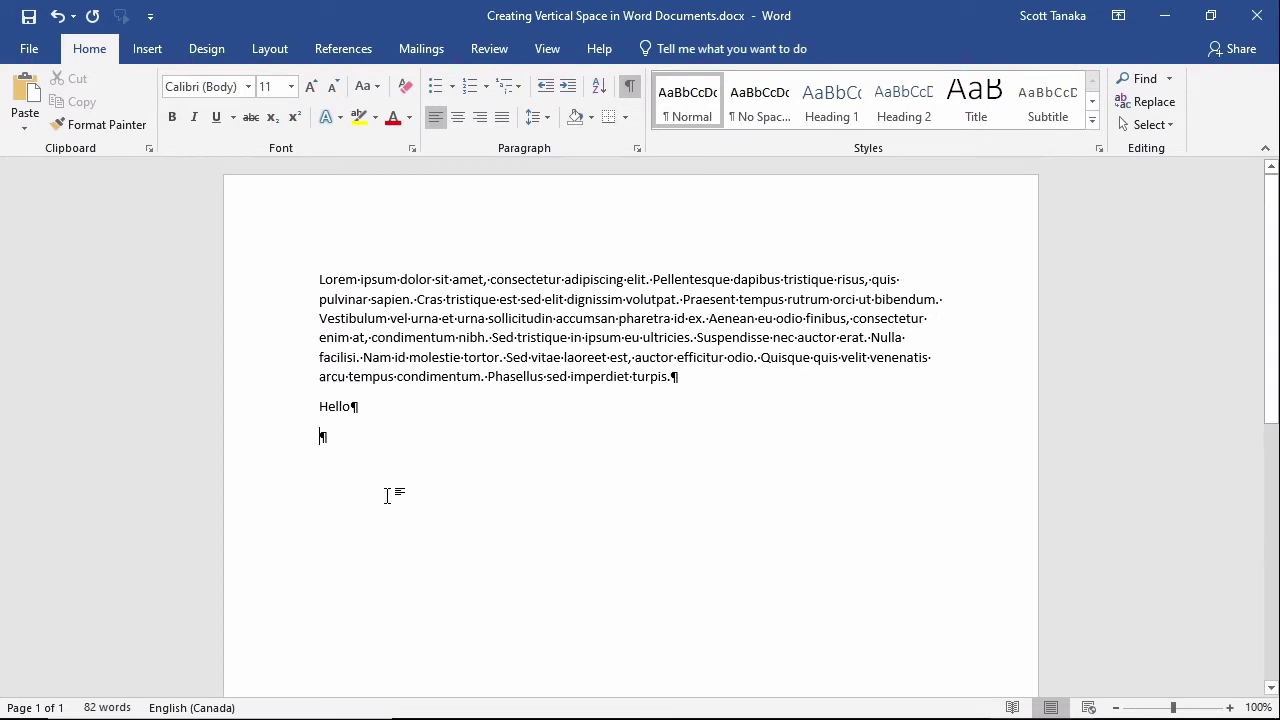
{"action": "type", "text": "Please like this video!"}
{"action": "key", "text": "Return"}
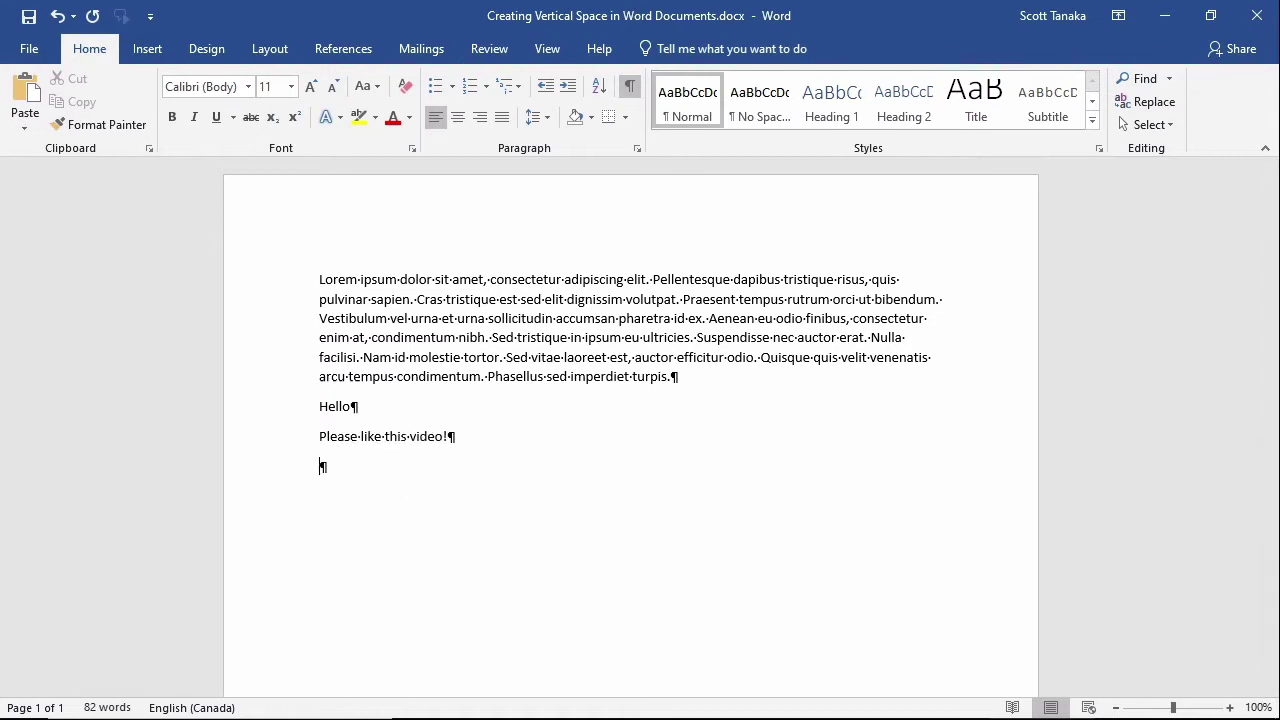
{"action": "key", "text": "Return"}
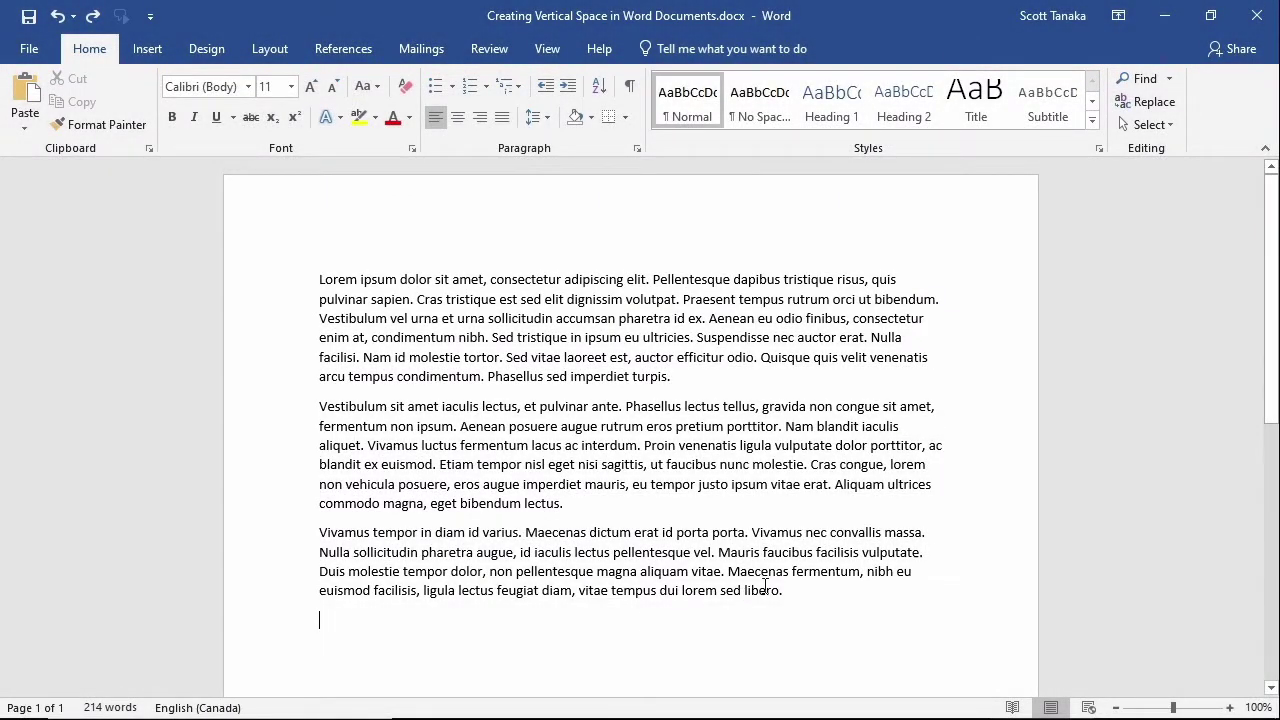
Apply 2.0 double line spacing to the whole document as a trial.
{"action": "left_click", "coordinate": [813, 589]}
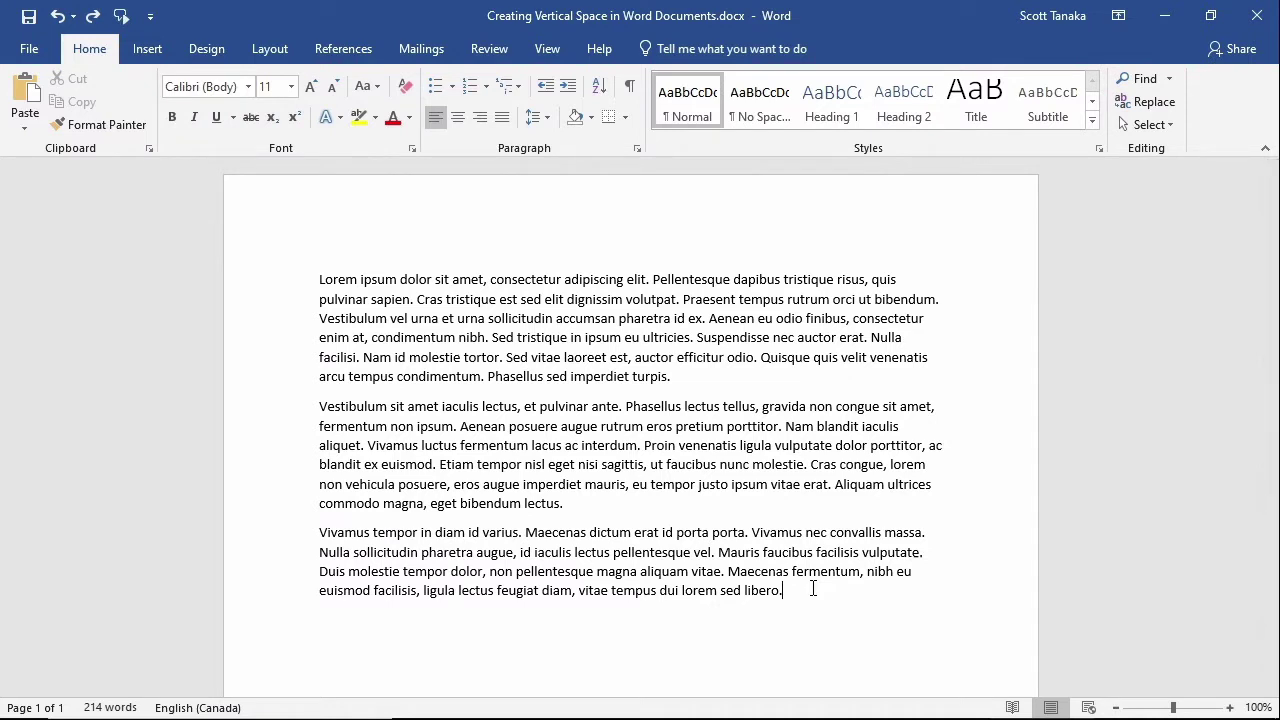
{"action": "key", "text": "ctrl+a"}
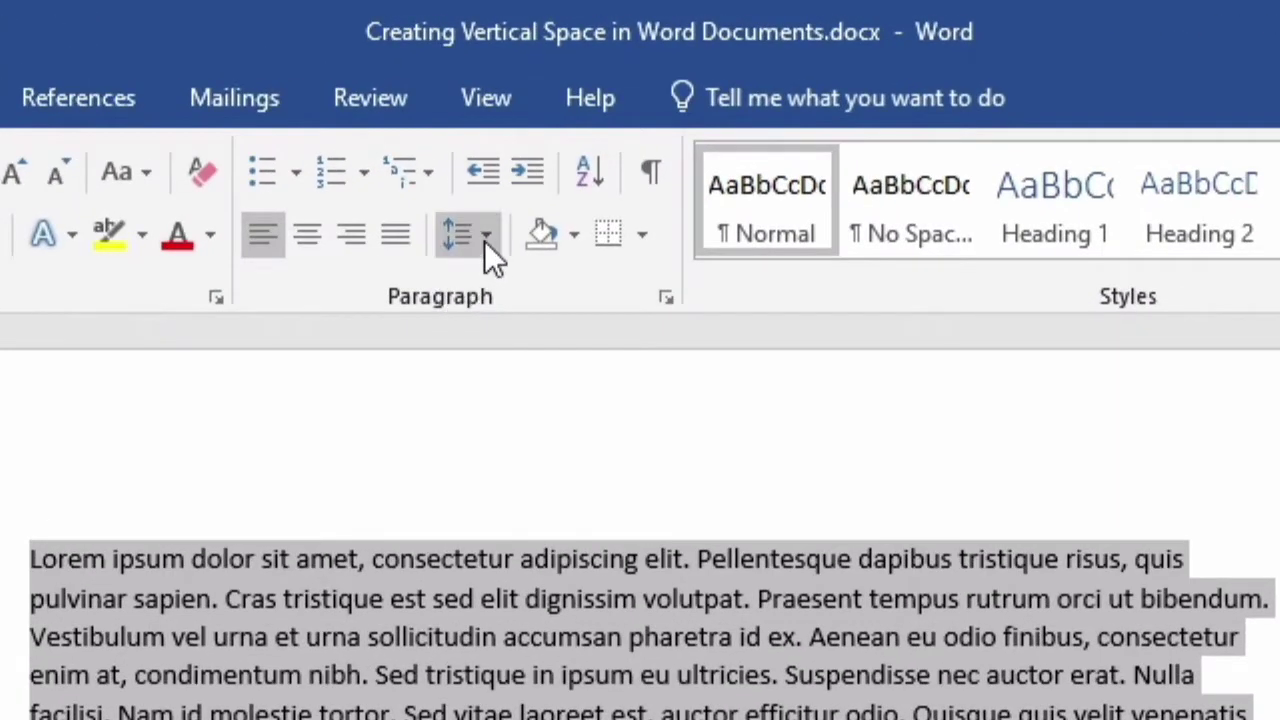
{"action": "left_click", "coordinate": [485, 240]}
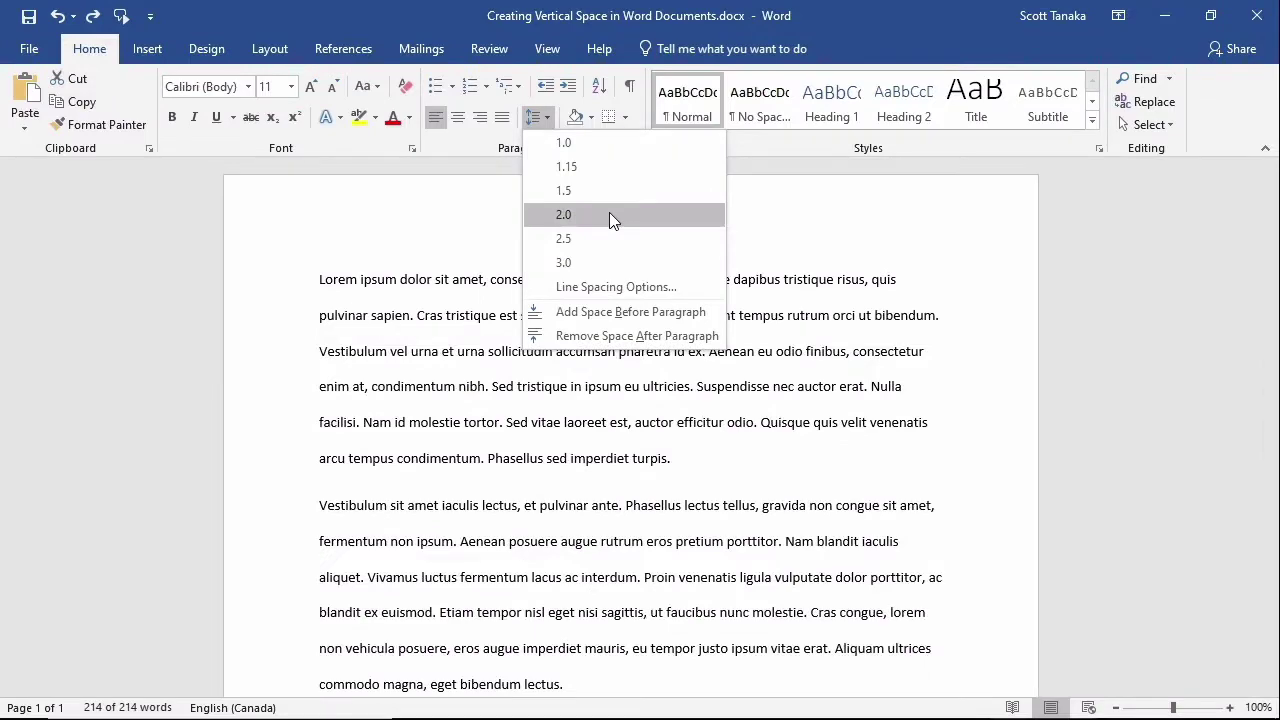
{"action": "left_click", "coordinate": [611, 215]}
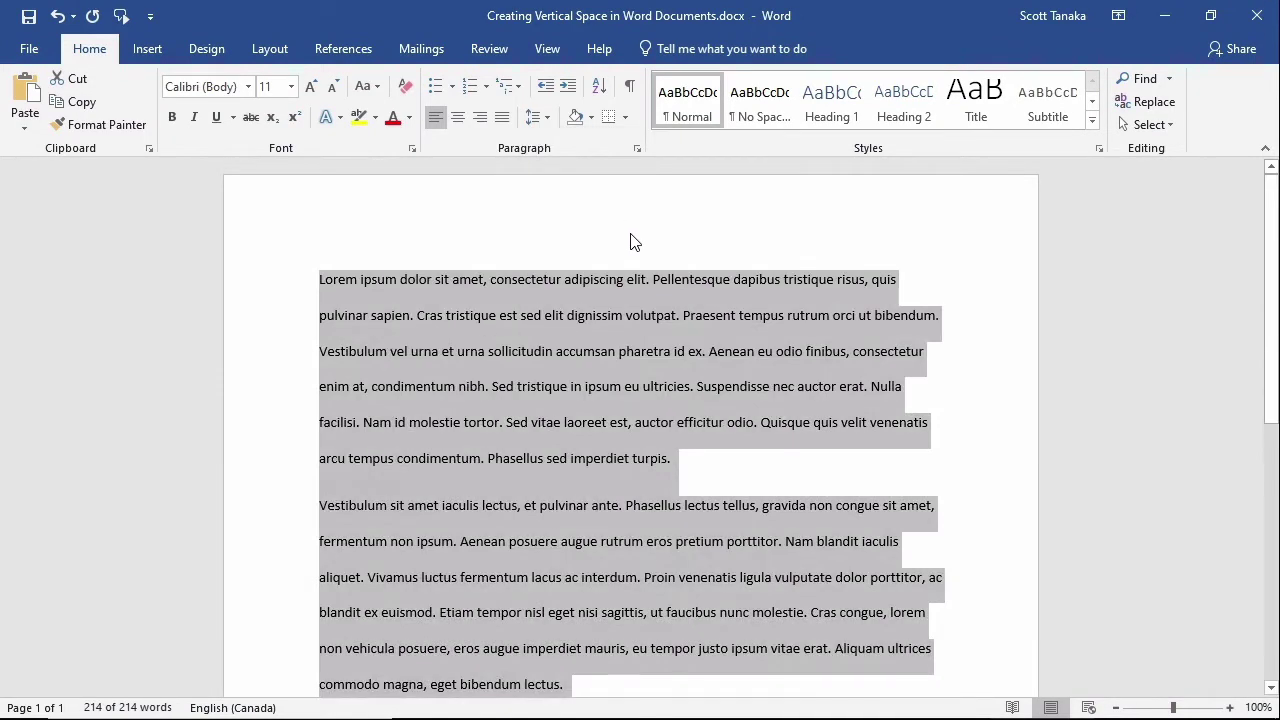
{"action": "left_click", "coordinate": [650, 316]}
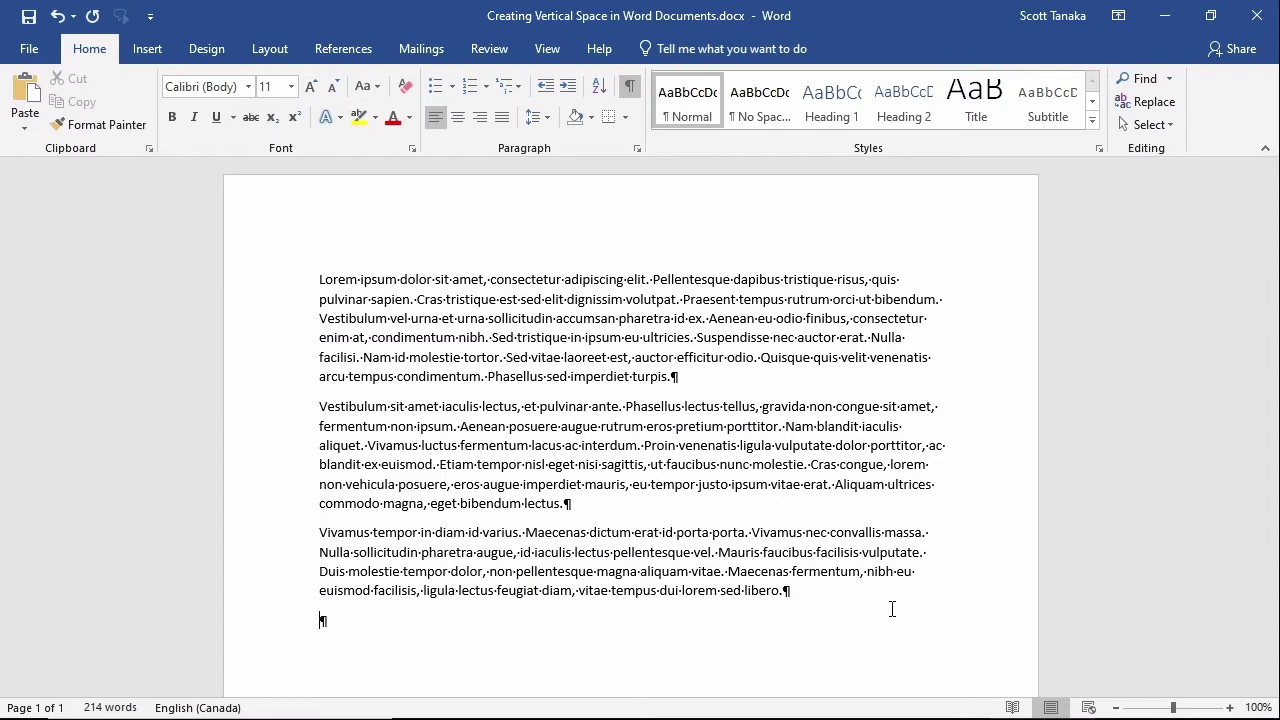
Select all text and edit the Layout tab's Spacing After box to exceed 8 pt.
{"action": "key", "text": "ctrl+a"}
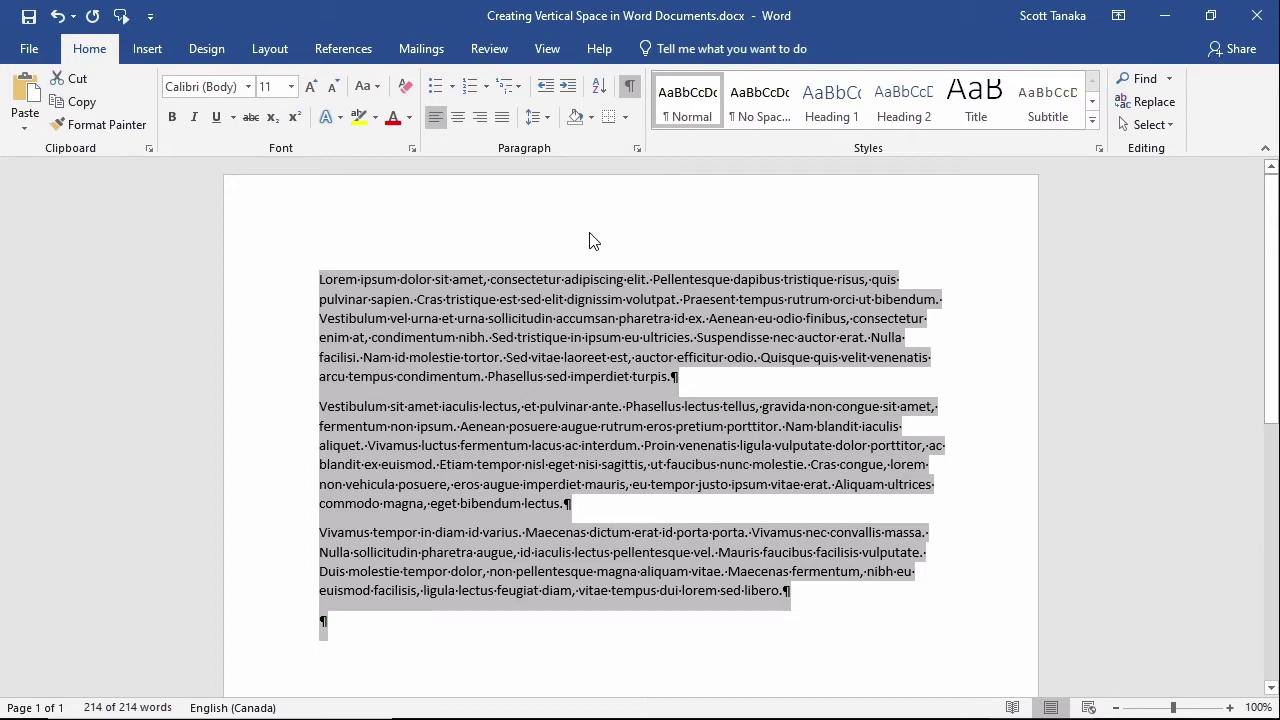
{"action": "left_click", "coordinate": [271, 52]}
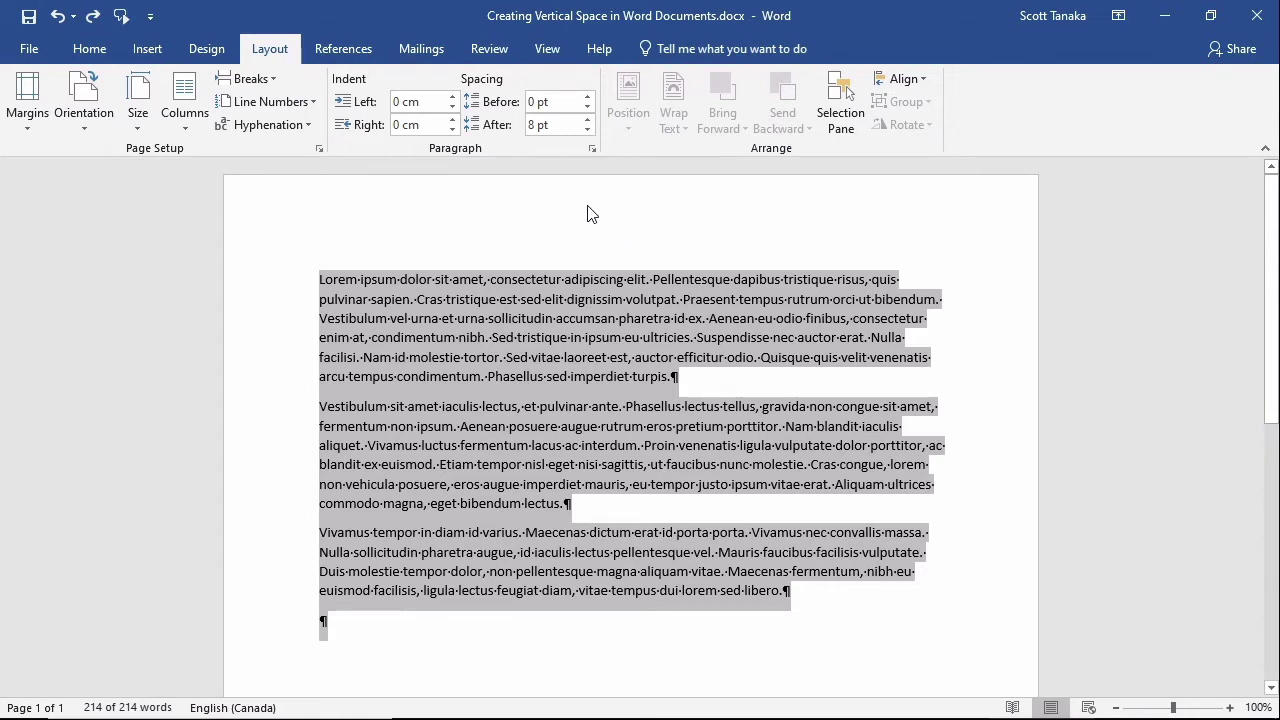
{"action": "left_click", "coordinate": [539, 127]}
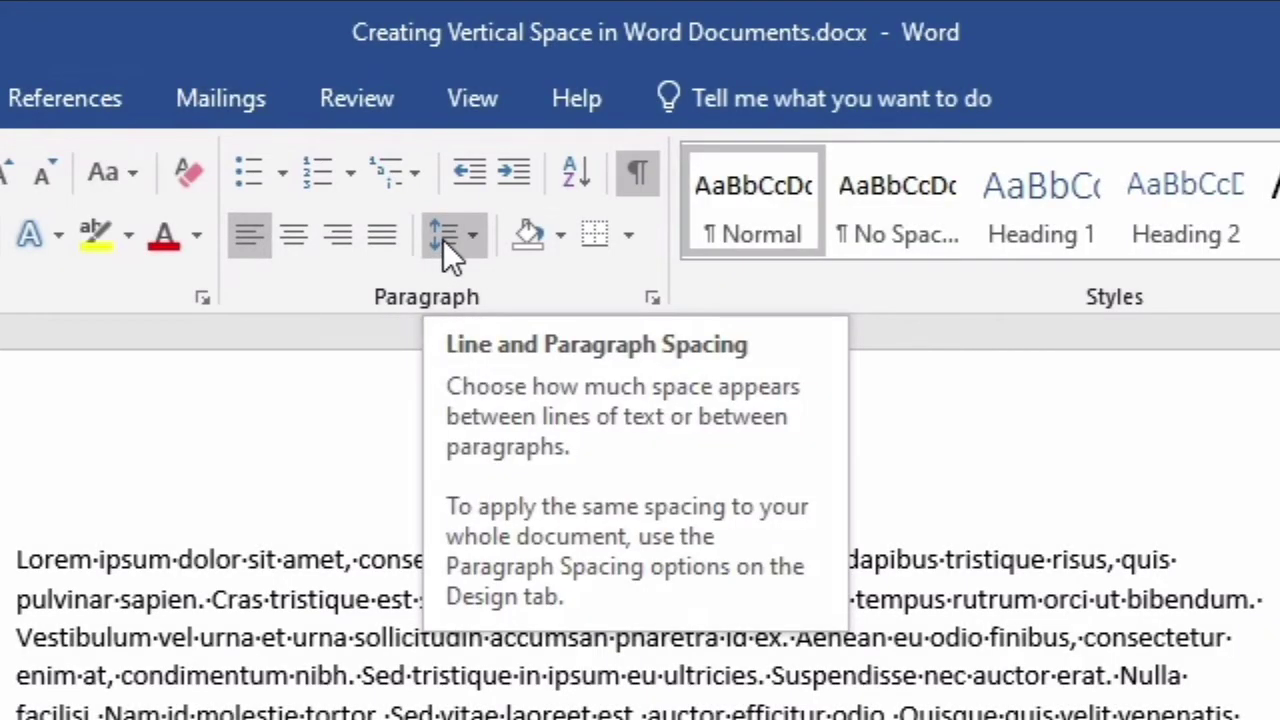
{"action": "left_click", "coordinate": [443, 239]}
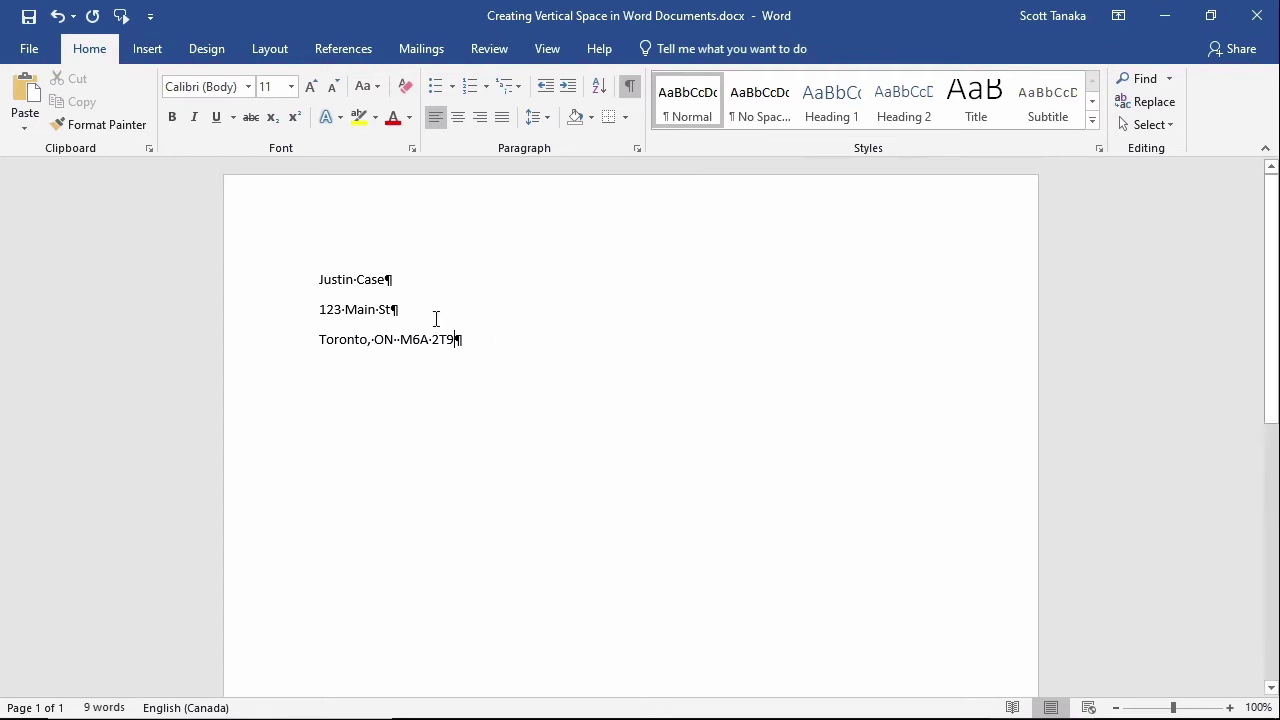
Remove the space after the name and street lines, then place the cursor after the postal code.
{"action": "left_click_drag", "start_coordinate": [429, 317], "coordinate": [281, 287]}
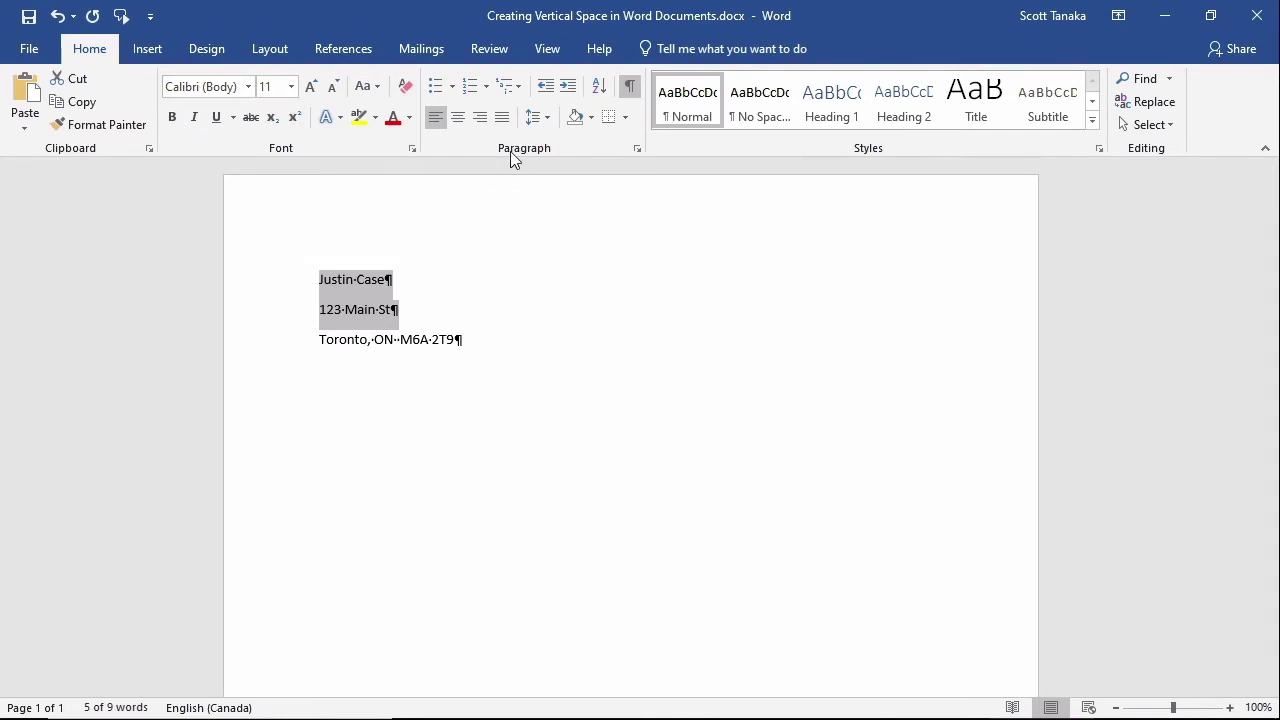
{"action": "left_click", "coordinate": [546, 122]}
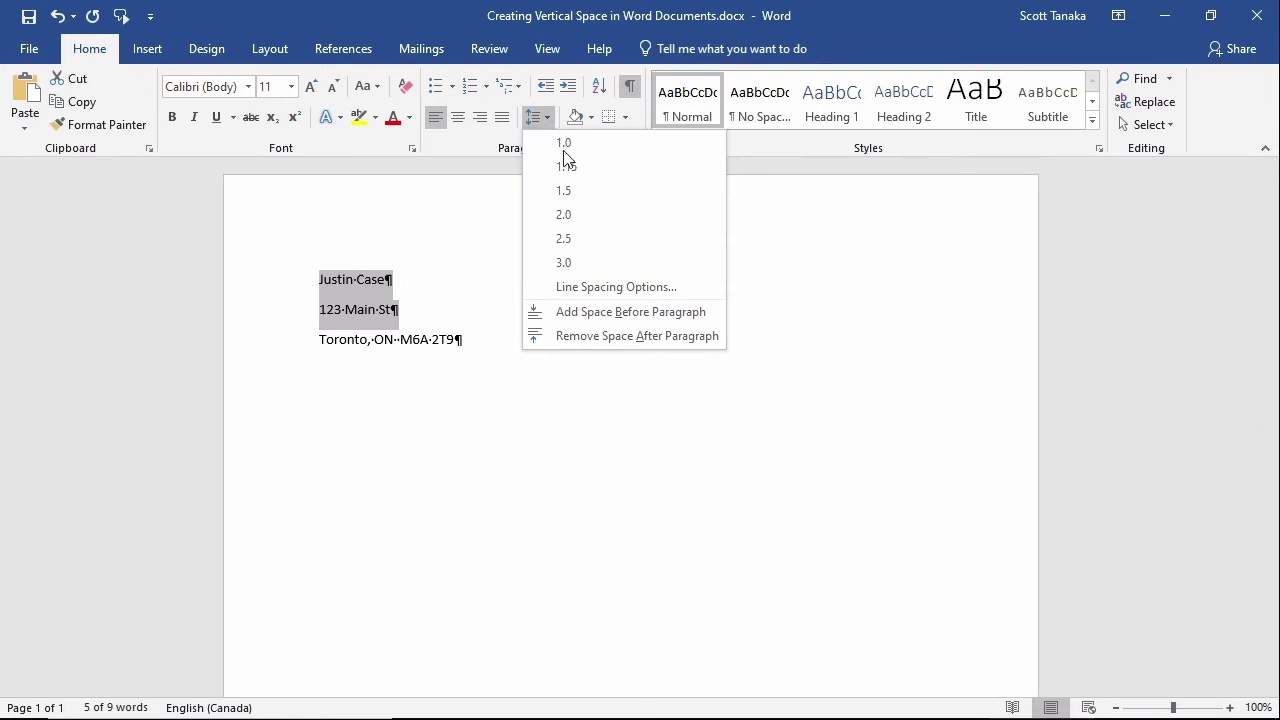
{"action": "left_click", "coordinate": [613, 335]}
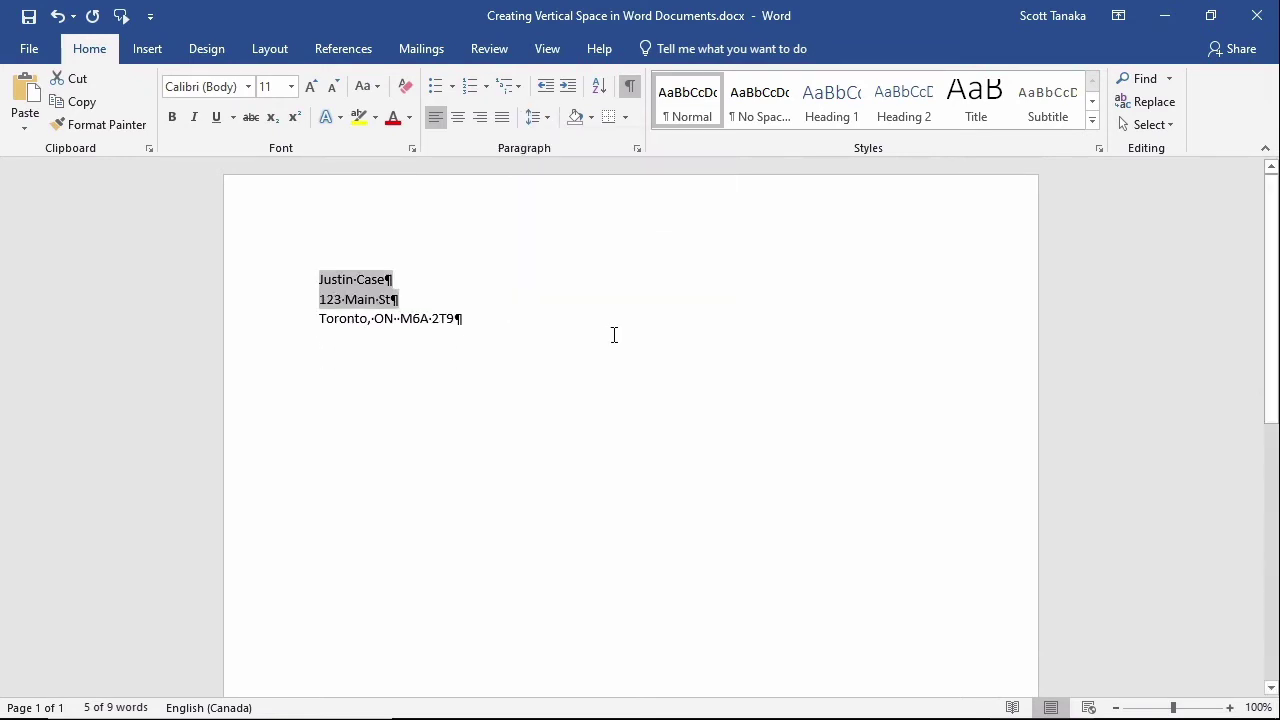
{"action": "left_click", "coordinate": [496, 337]}
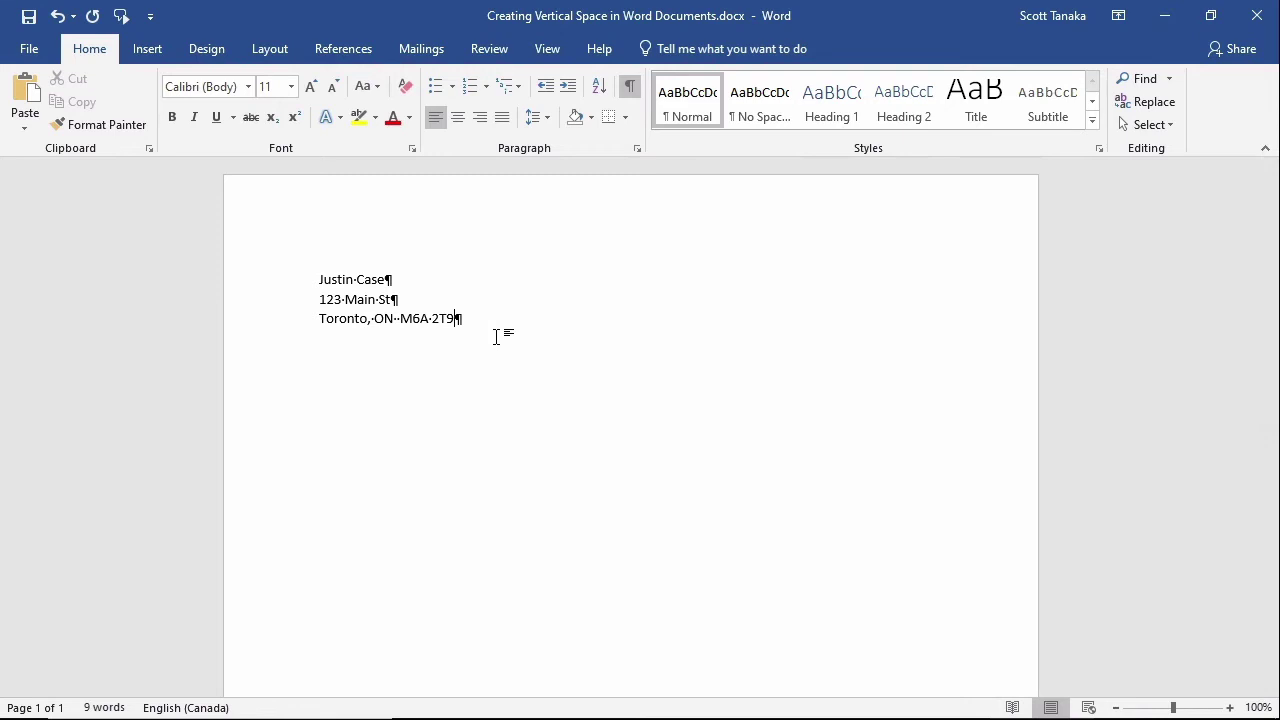
In a new paragraph, type the name, street, and city with postal code, separated by Shift+Enter line breaks.
{"action": "key", "text": "Return"}
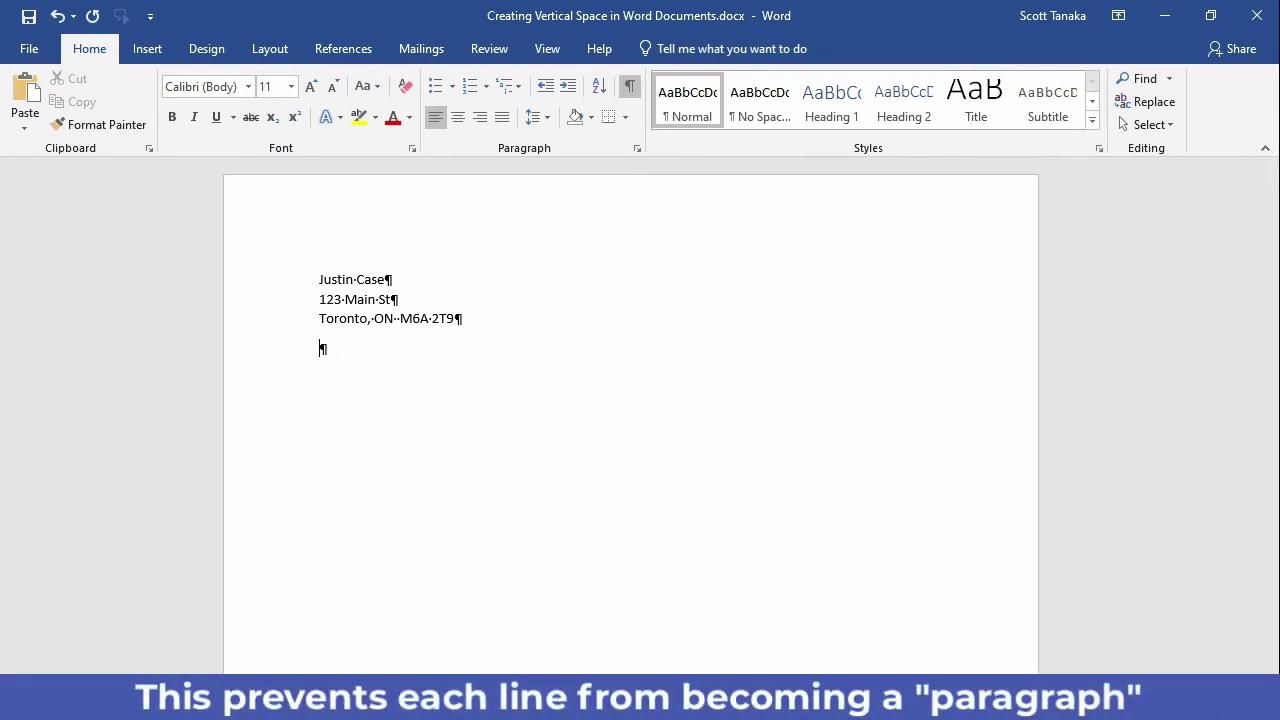
{"action": "type", "text": "Justin Case"}
{"action": "key", "text": "shift+Return"}
{"action": "type", "text": "123 Main St"}
{"action": "key", "text": "shift+Return"}
{"action": "type", "text": "Toronto, ON  M6A 2T9"}
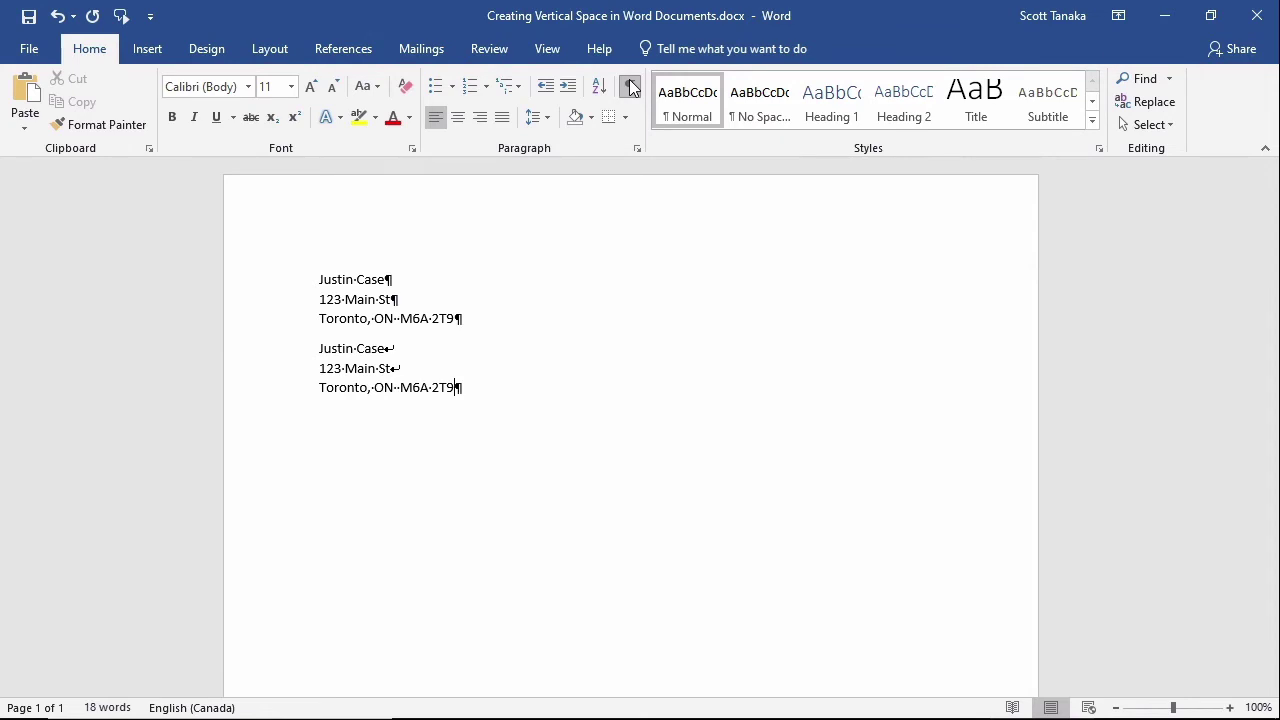
Turn off the Show/Hide ¶ paragraph and line-break marks.
{"action": "left_click", "coordinate": [631, 88]}
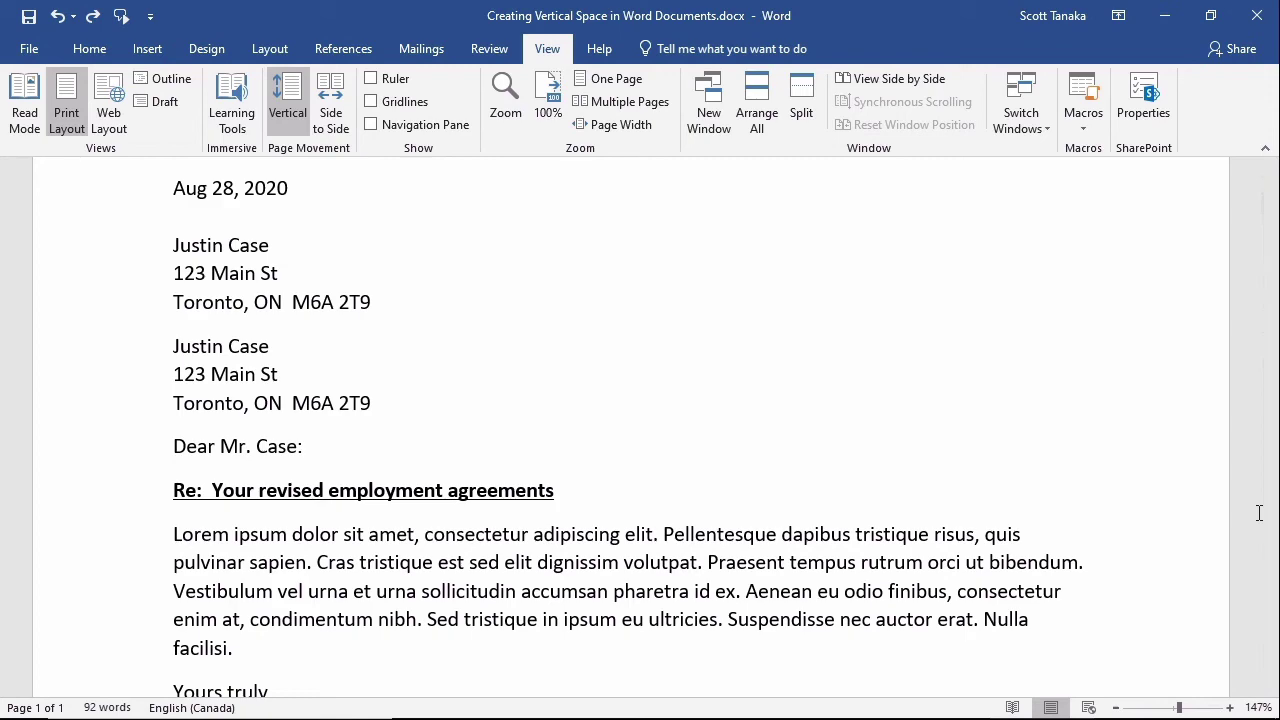
Select the whole letter and set Spacing After to 16 pt on the Layout tab.
{"action": "key", "text": "ctrl+a"}
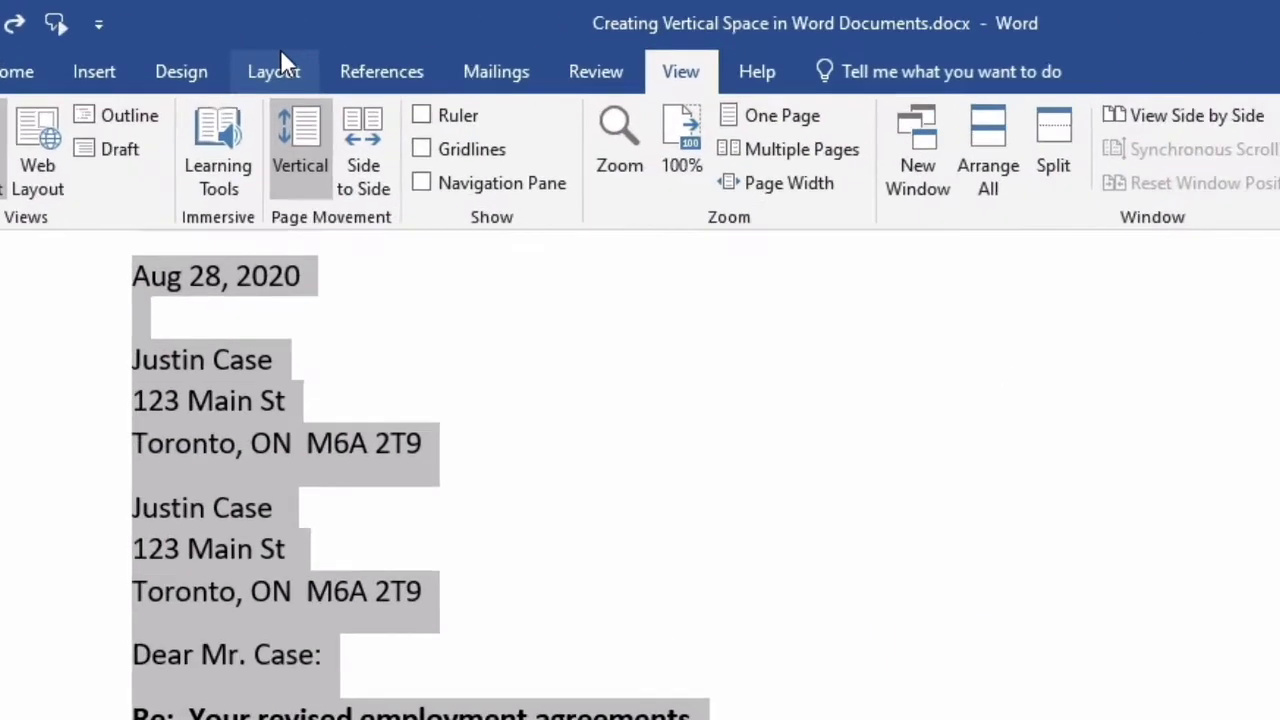
{"action": "left_click", "coordinate": [274, 36]}
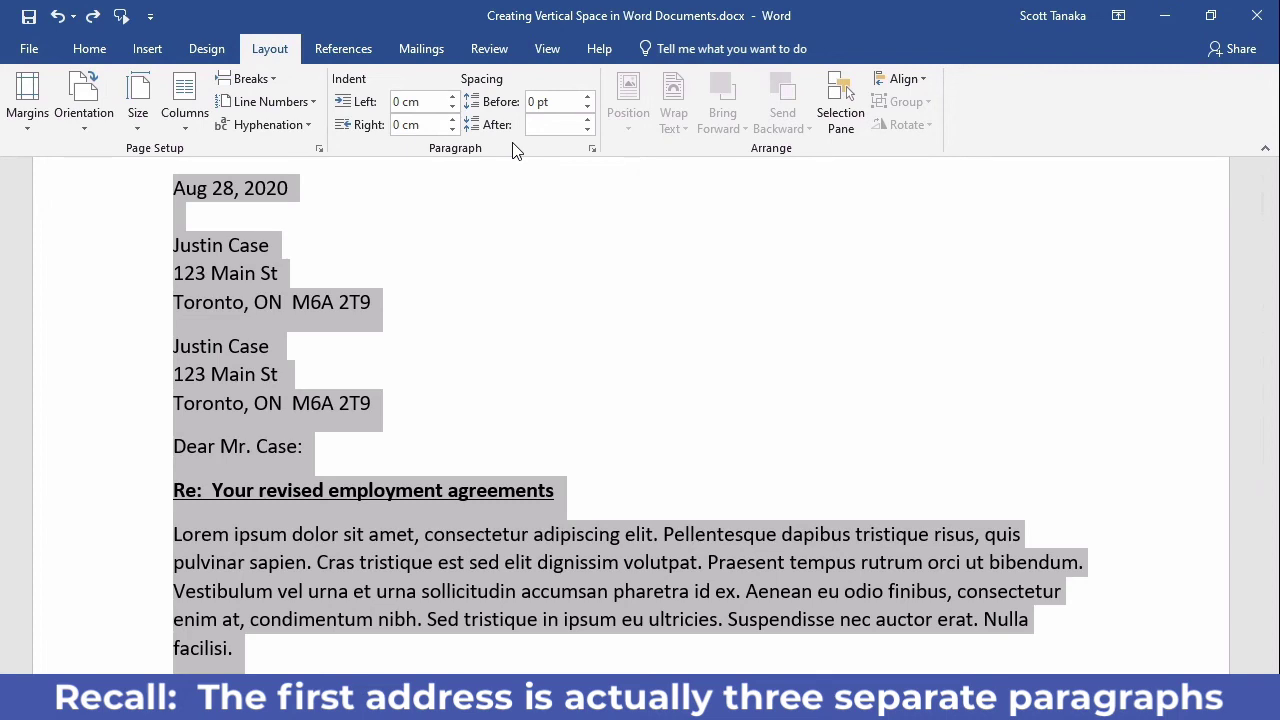
{"action": "left_click", "coordinate": [540, 125]}
{"action": "type", "text": "16"}
{"action": "key", "text": "Return"}
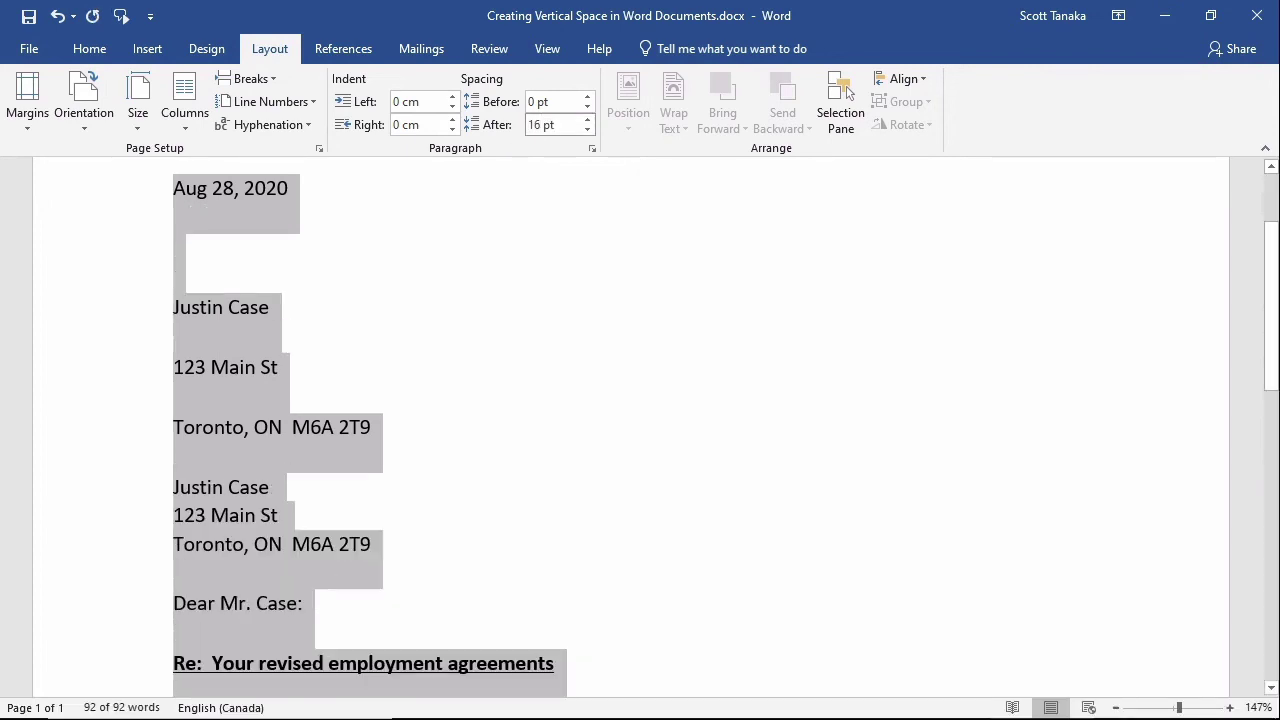
{"action": "left_click", "coordinate": [556, 324]}
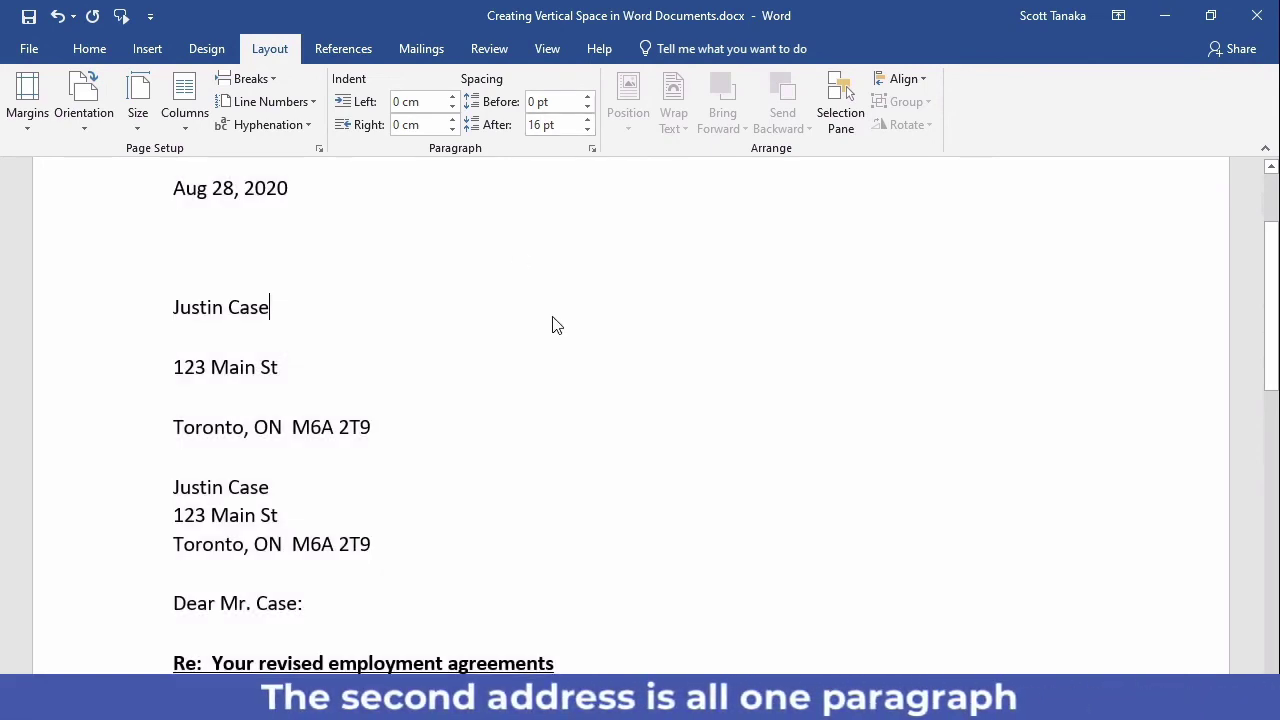